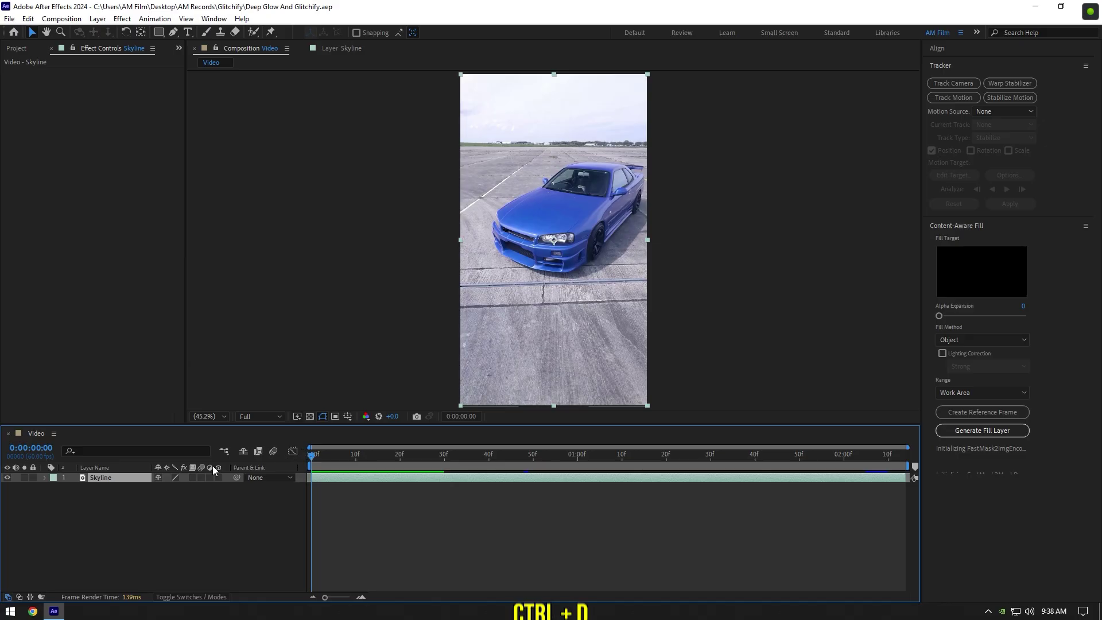
# Duplicate the Skyline layer and rename the copy 'Car only'.
pyautogui.hotkey('ctrl', 'd')
pyautogui.rightClick(99, 478)
pyautogui.click(131, 444)
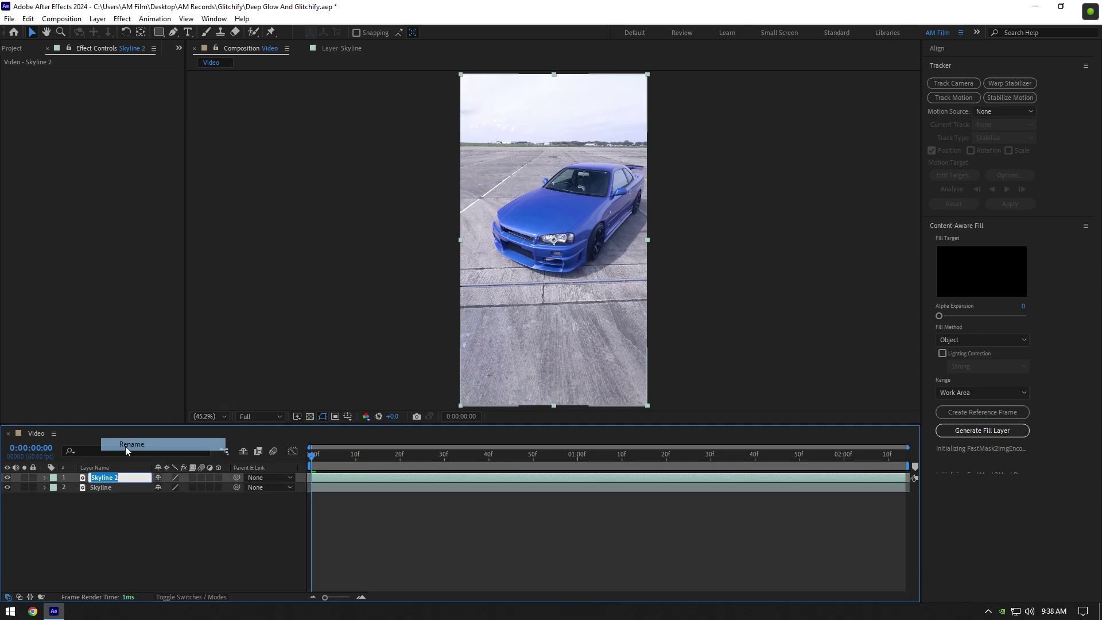
pyautogui.write('Car only')
pyautogui.press('Return')
# Paint a Roto Brush matte around the car on Car only and freeze it.
pyautogui.click(253, 32)
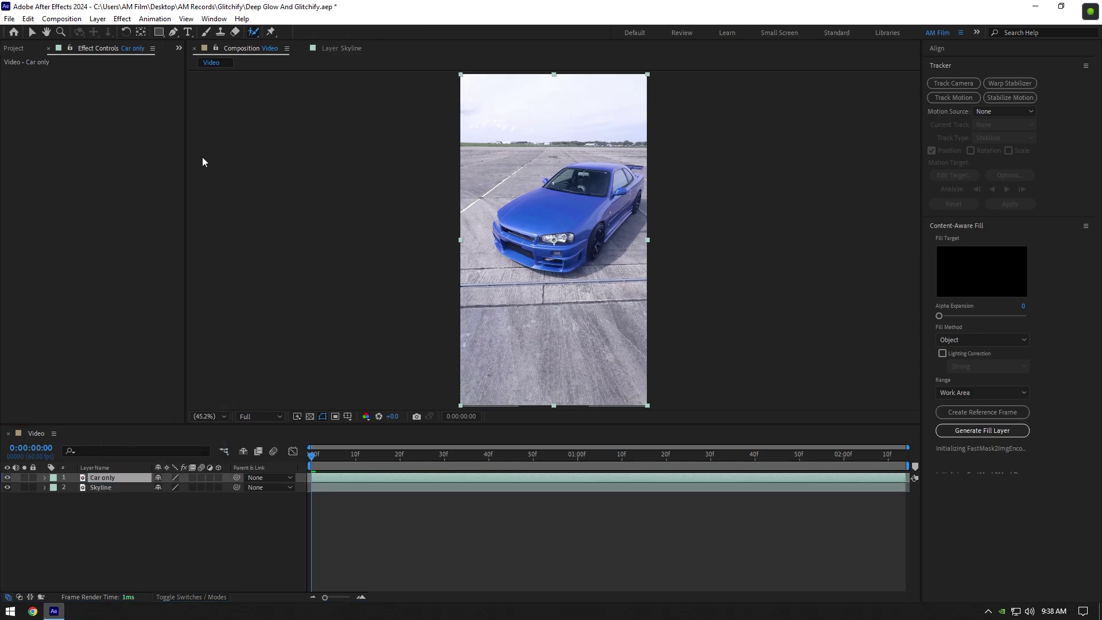
pyautogui.doubleClick(103, 477)
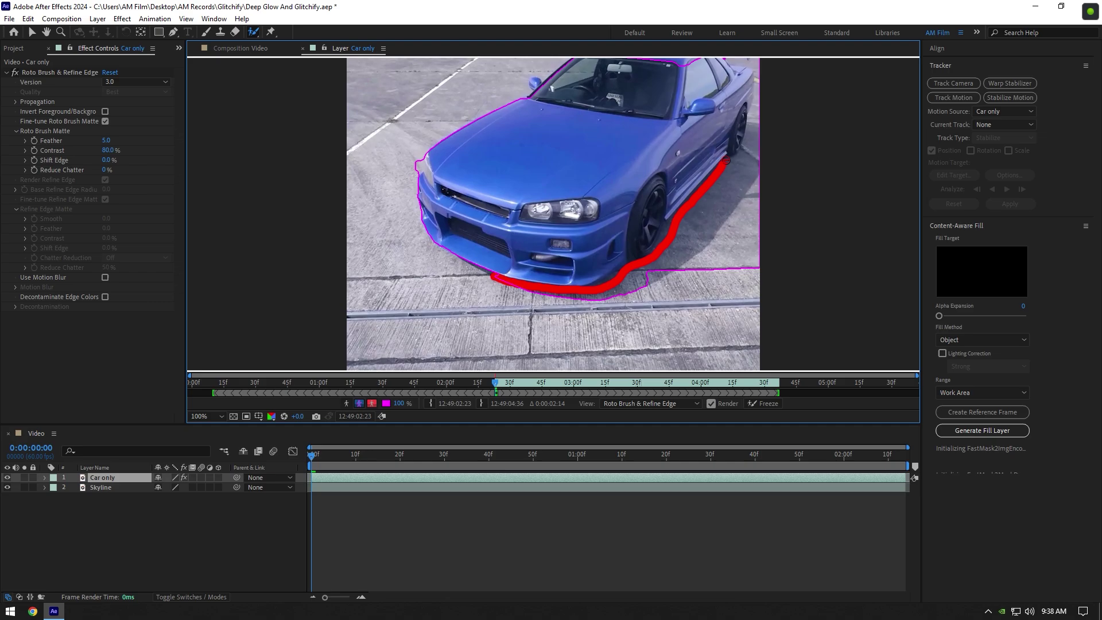
pyautogui.scroll(-2, 468, 172)
pyautogui.scroll(-2, 468, 172)
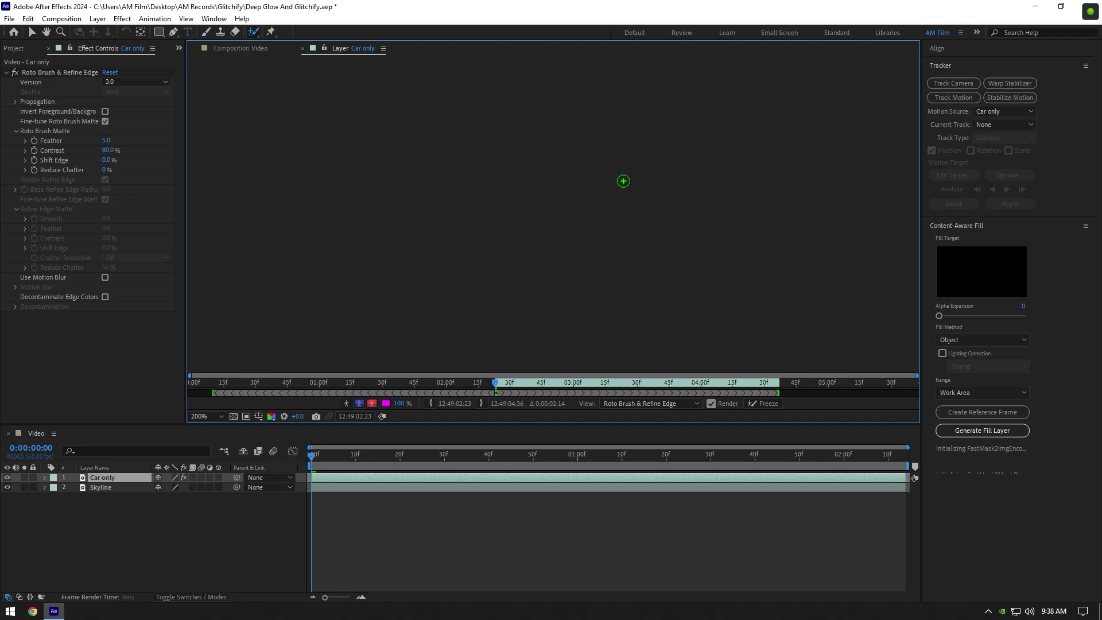
pyautogui.click(766, 403)
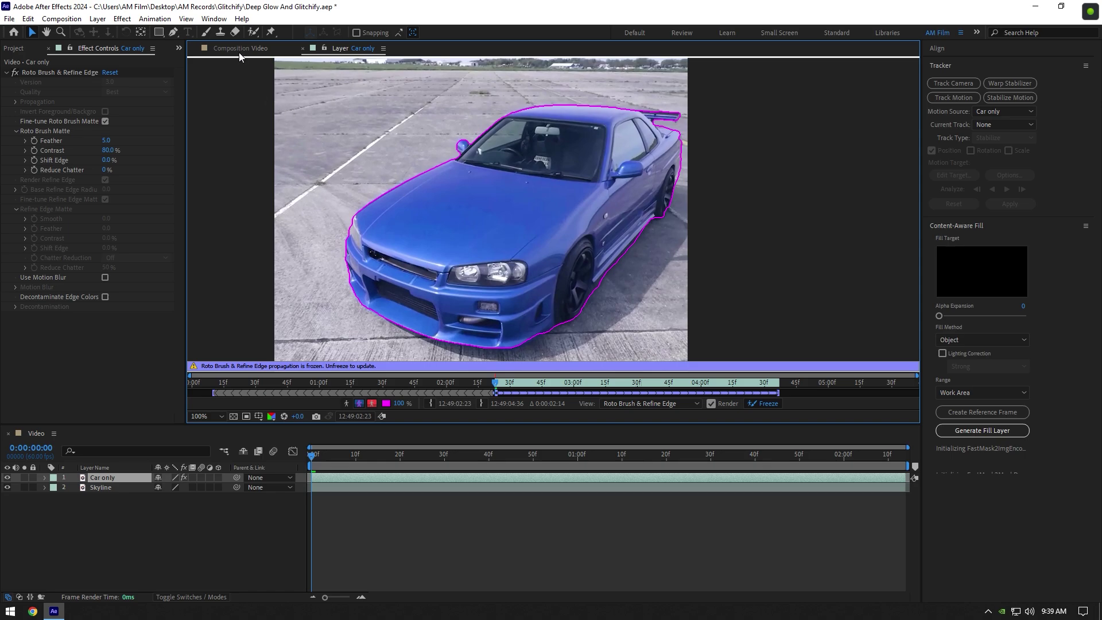
# Duplicate Car only, rename the lower copy 'Glitchify', and apply the Glitchify effect to it.
pyautogui.click(238, 50)
pyautogui.click(117, 478)
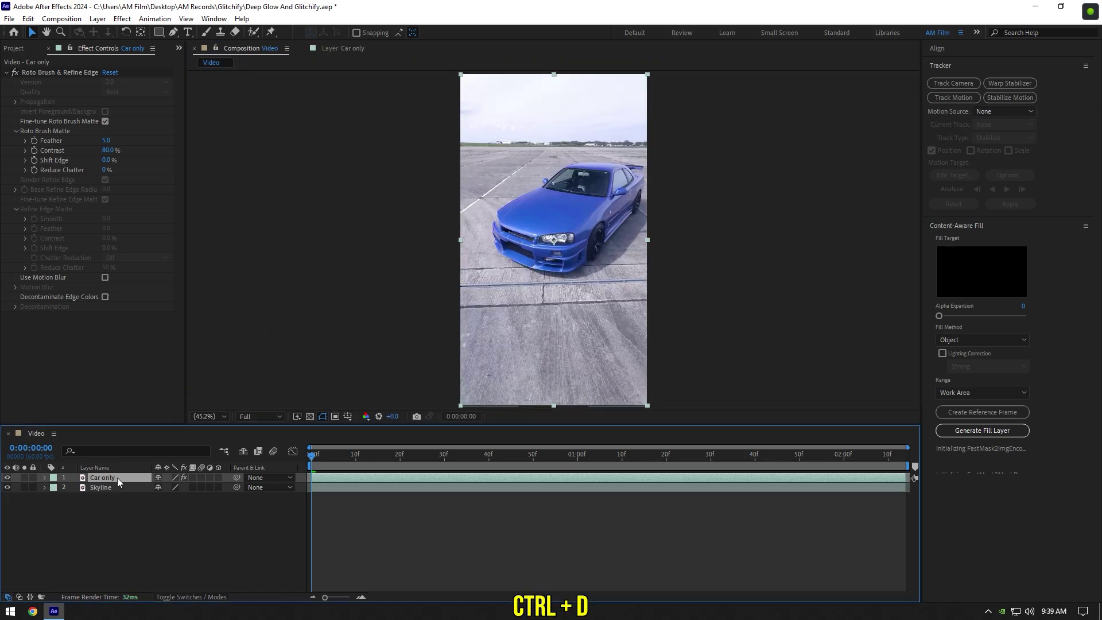
pyautogui.hotkey('ctrl', 'd')
pyautogui.rightClick(107, 492)
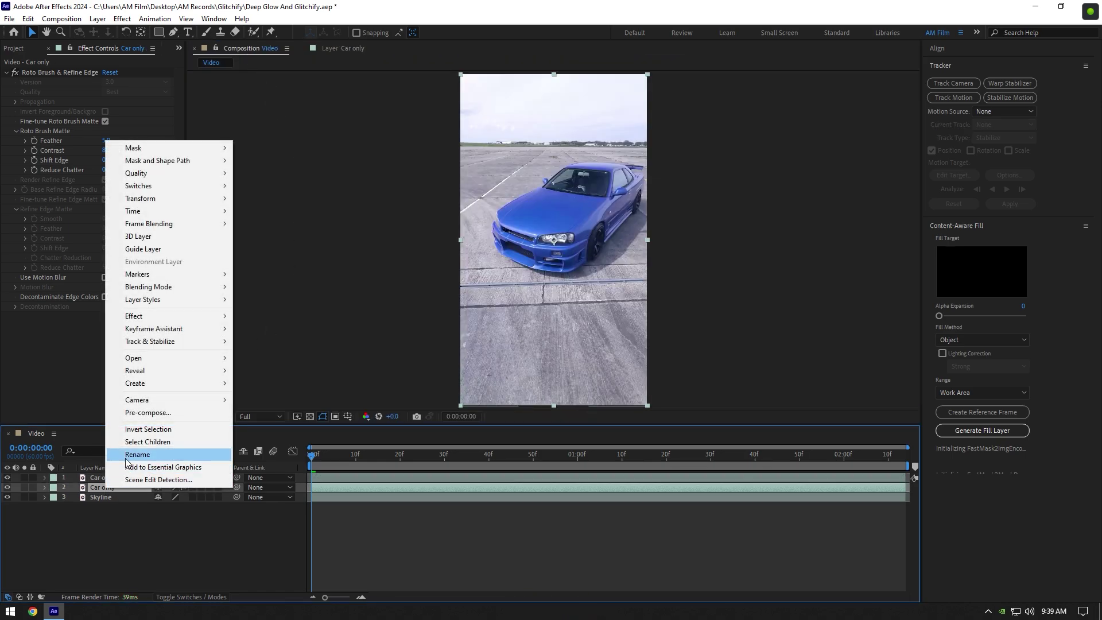
pyautogui.click(125, 460)
pyautogui.write('C')
pyautogui.press('Return')
pyautogui.hotkey('ctrl', 'space')
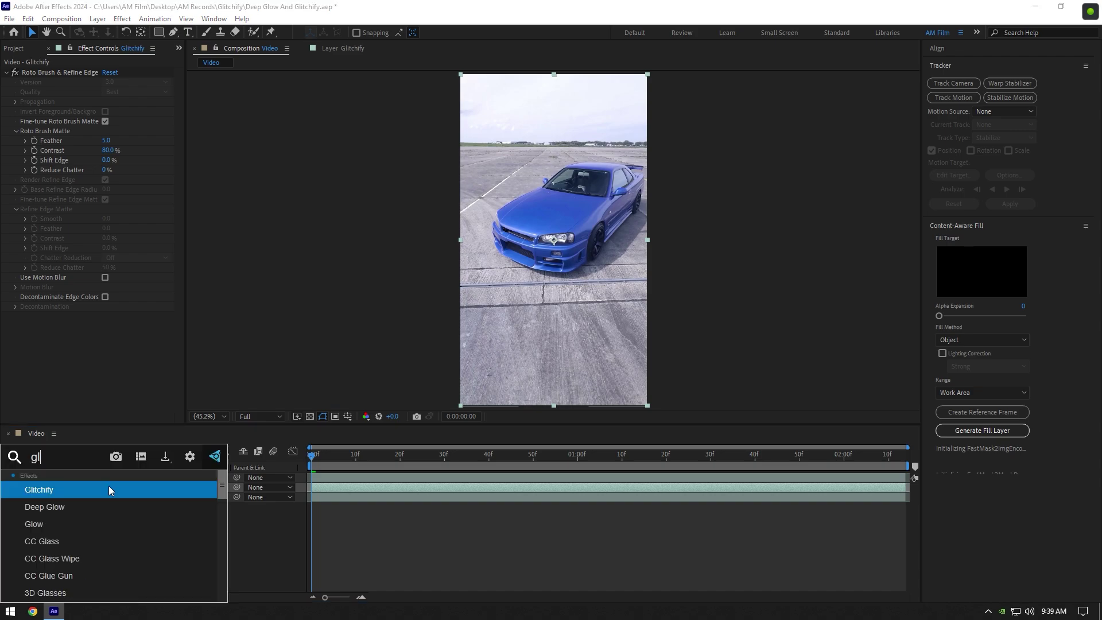
pyautogui.write('glit')
pyautogui.press('Return')
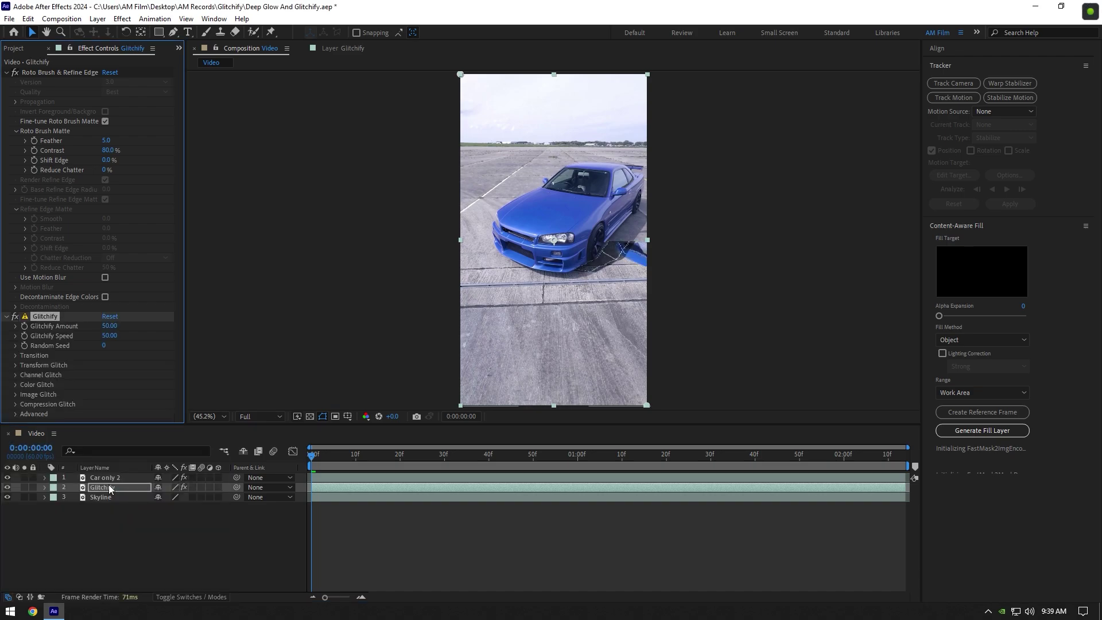
# Disable Glitchify's Color Glitch, leaving the Roto Brush and Image Glitch groups collapsed.
pyautogui.click(7, 72)
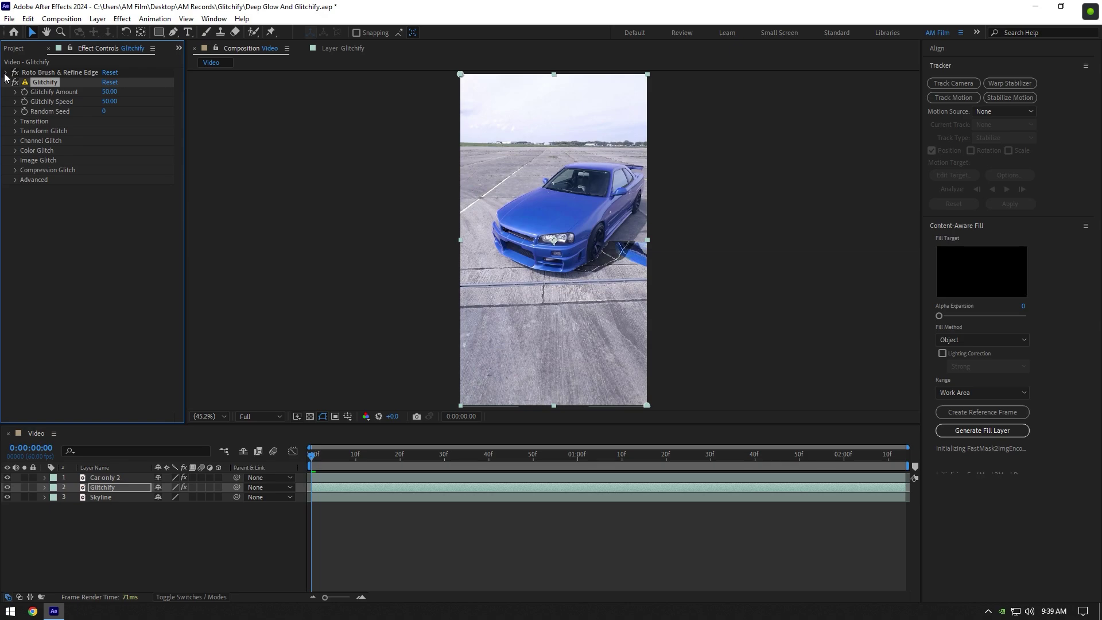
pyautogui.click(15, 151)
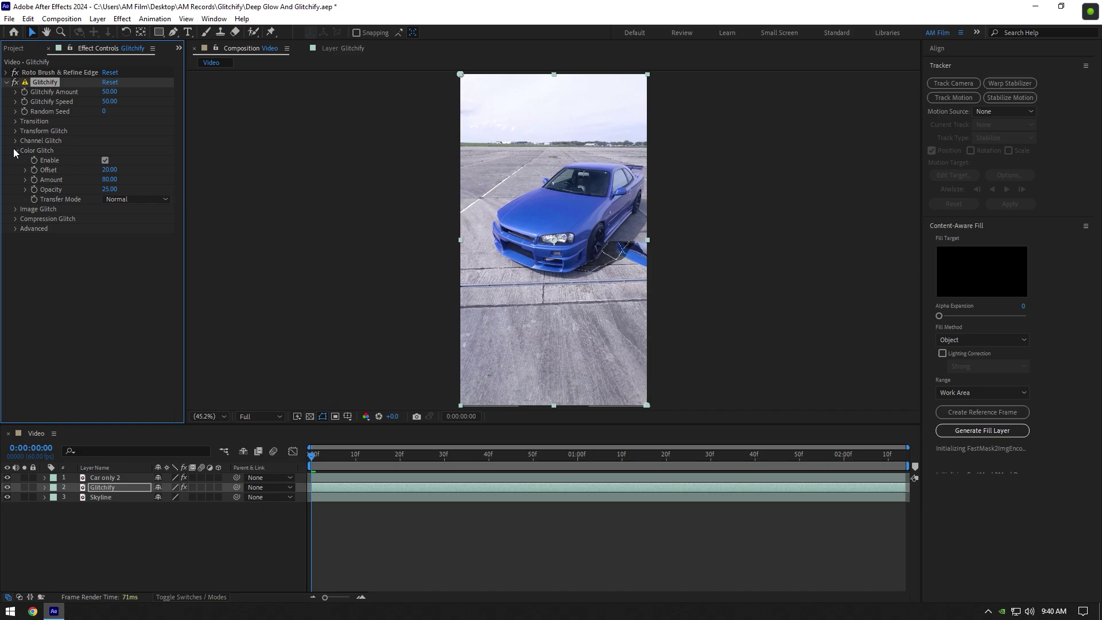
pyautogui.click(105, 160)
pyautogui.click(16, 150)
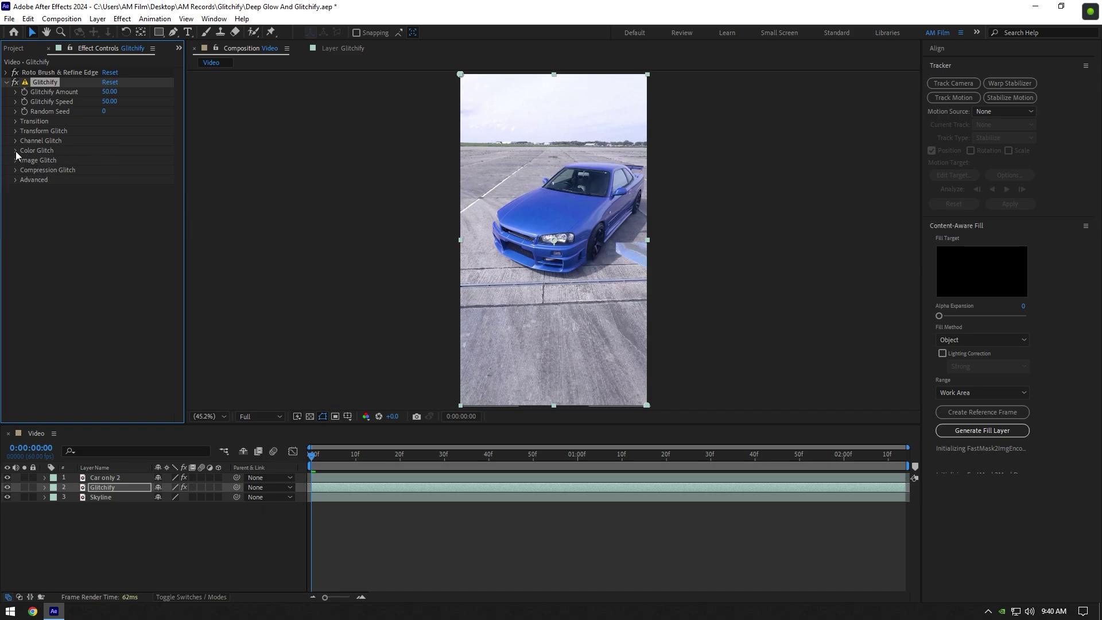
pyautogui.click(16, 161)
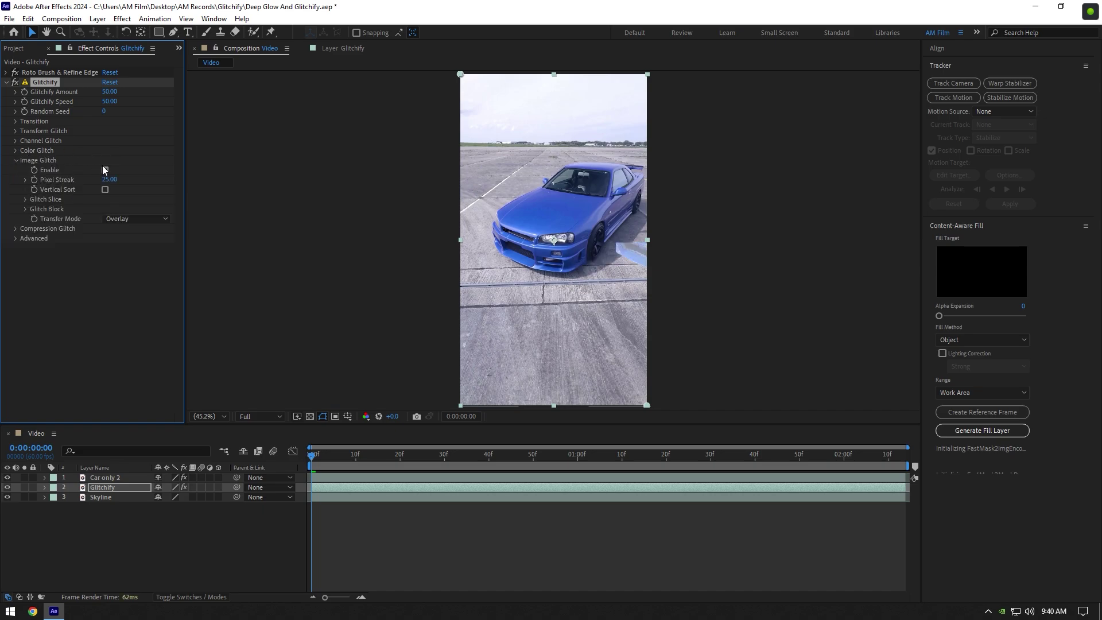
pyautogui.click(15, 161)
# Set Channel Scale Offset and Speed Multiplier to 0, and raise Scale to 280.
pyautogui.click(15, 142)
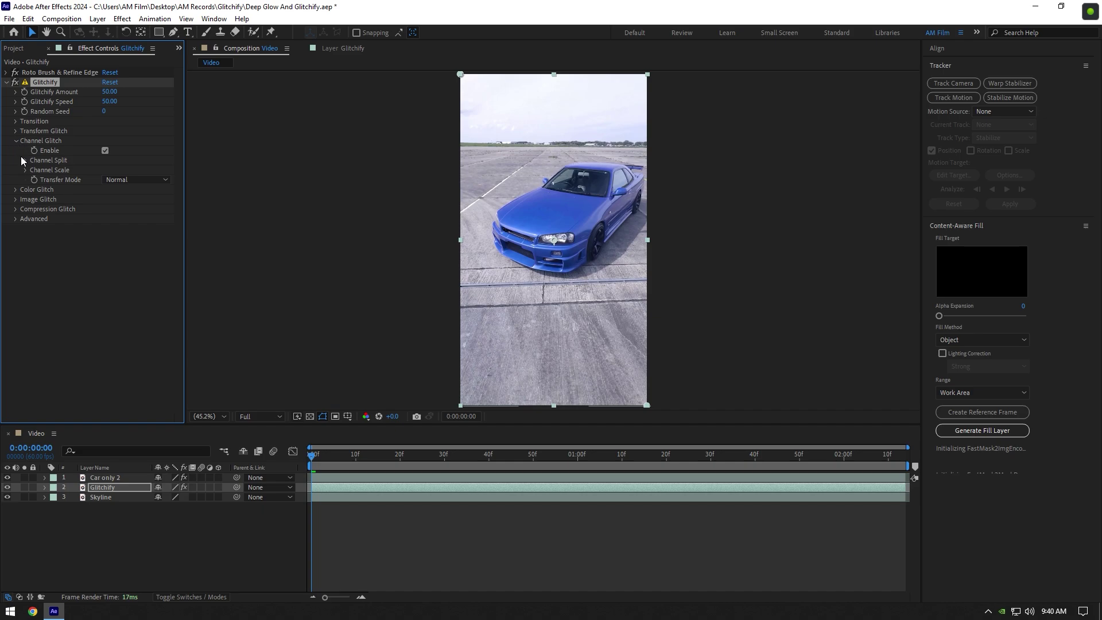
pyautogui.click(24, 161)
pyautogui.click(24, 208)
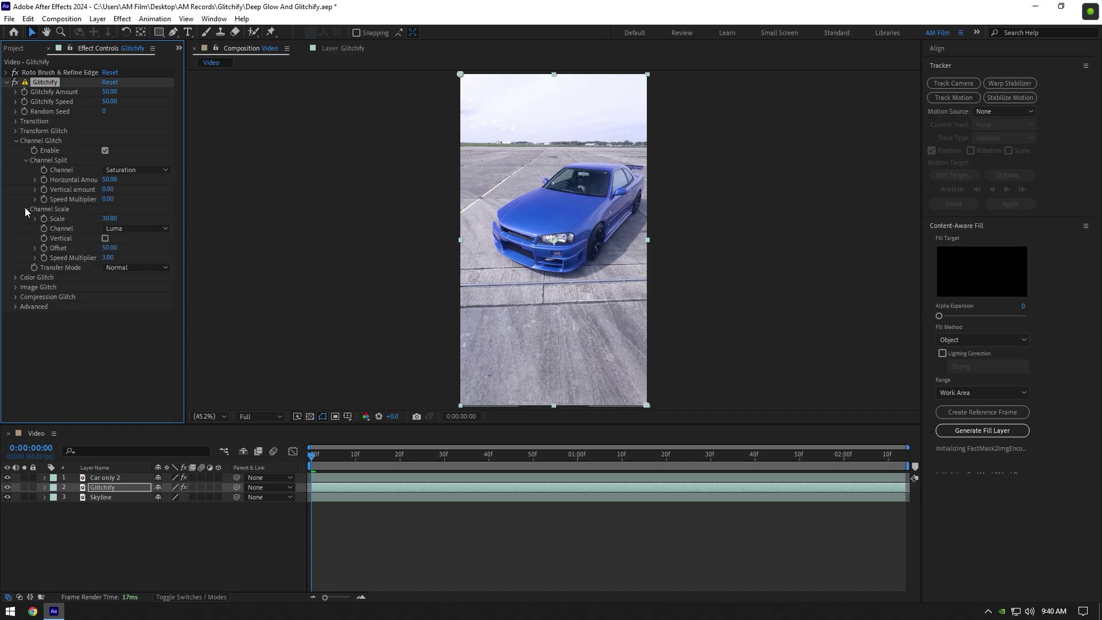
pyautogui.click(110, 249)
pyautogui.write('0')
pyautogui.click(112, 258)
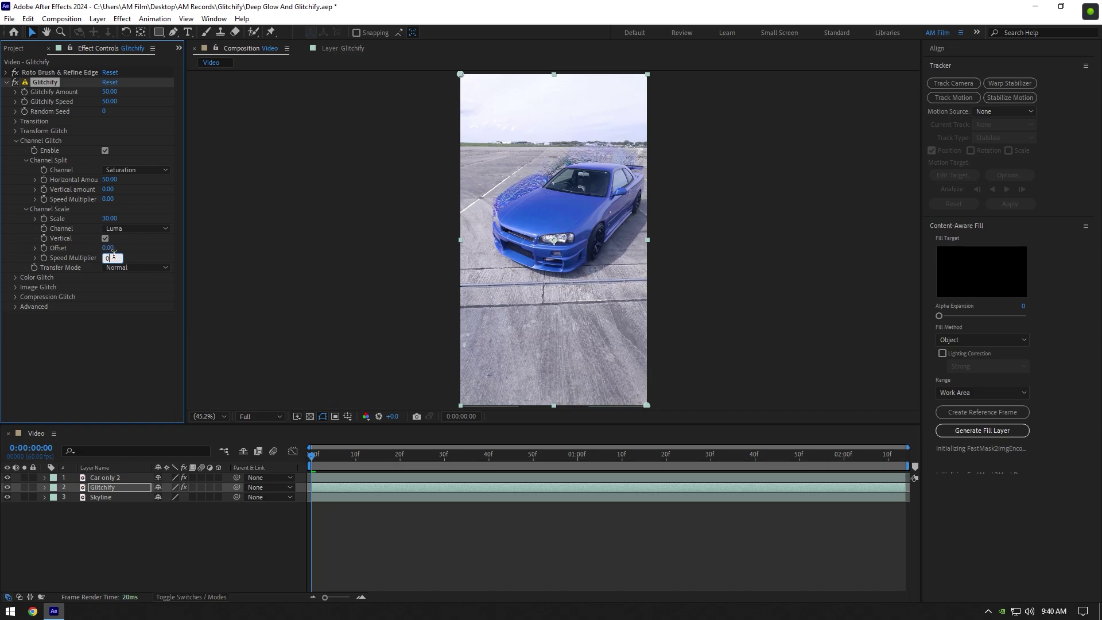
pyautogui.click(122, 345)
pyautogui.moveTo(109, 219)
pyautogui.mouseDown()
pyautogui.moveTo(130, 218)
pyautogui.moveTo(113, 218)
pyautogui.mouseUp()
pyautogui.scroll(1, 623, 193)
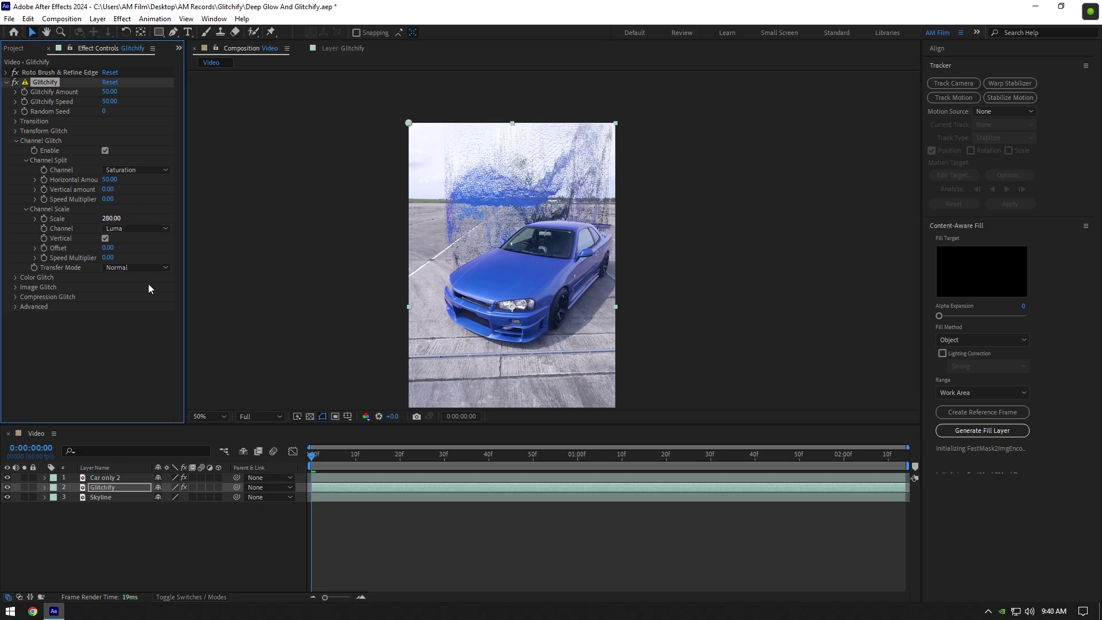
# Enable Fill Gaps under Glitchify's Advanced Channel Scale, checking the streaks at different frames.
pyautogui.moveTo(344, 461)
pyautogui.mouseDown()
pyautogui.moveTo(696, 468)
pyautogui.moveTo(676, 470)
pyautogui.mouseUp()
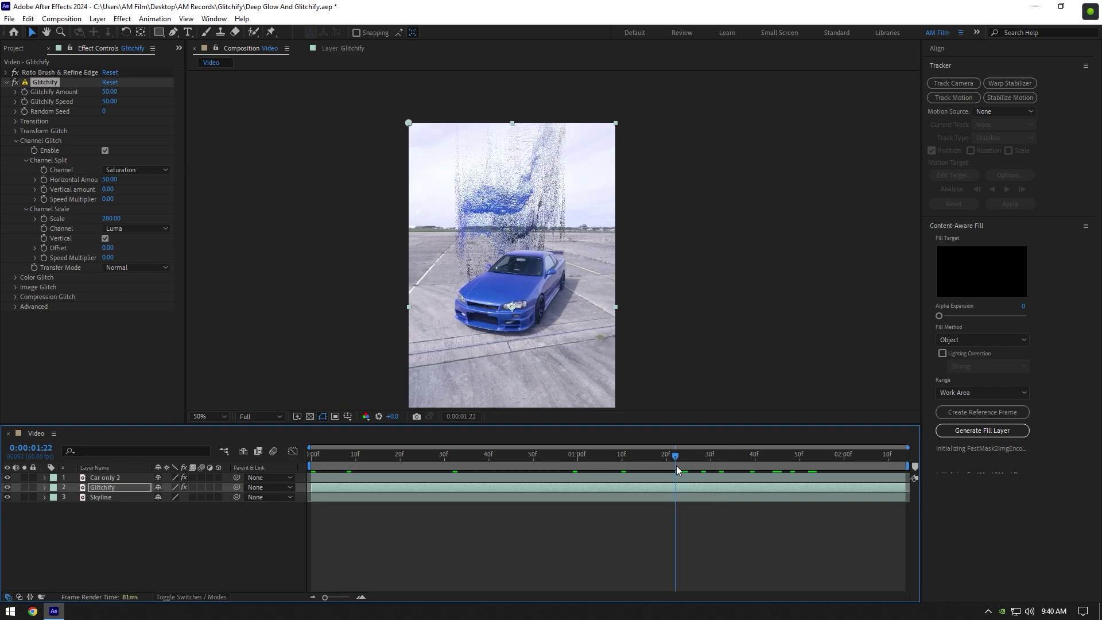
pyautogui.click(15, 307)
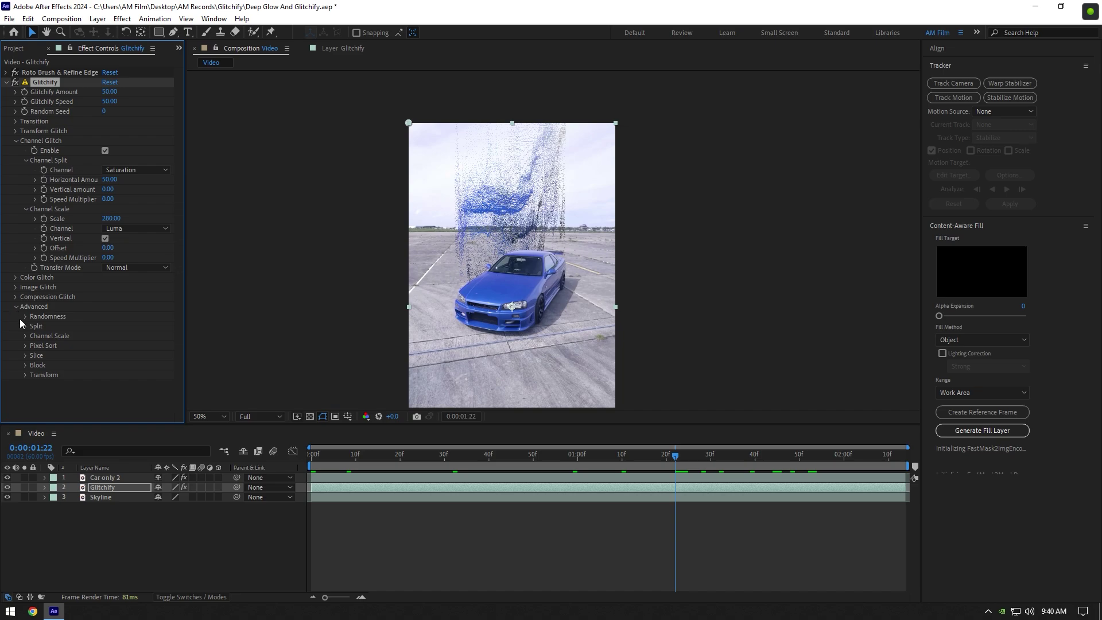
pyautogui.click(27, 336)
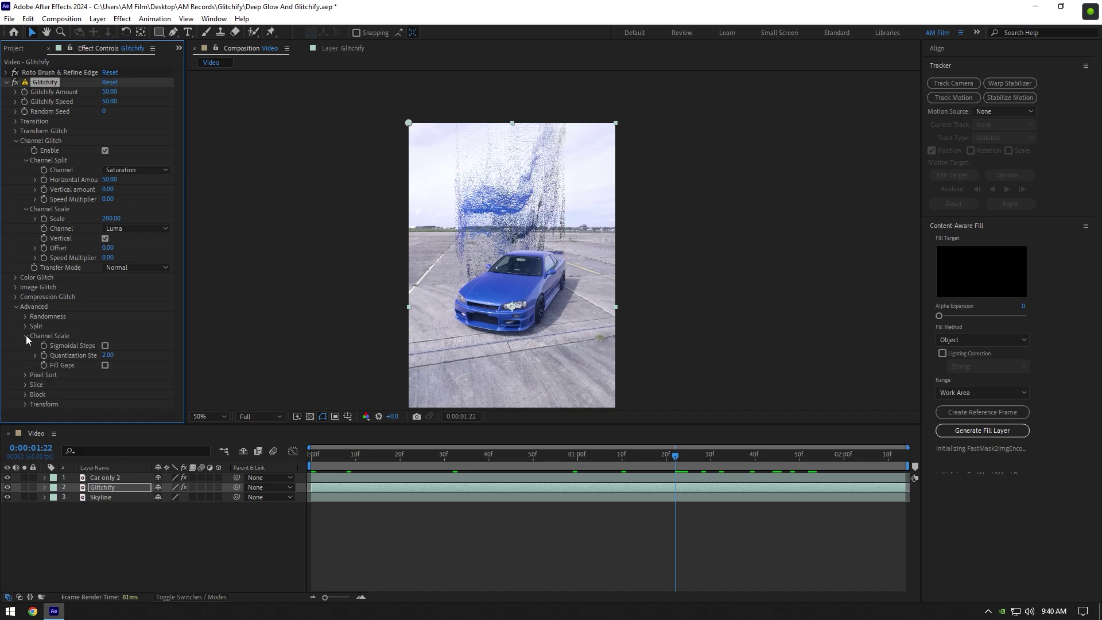
pyautogui.click(105, 366)
pyautogui.moveTo(622, 452)
pyautogui.mouseDown()
pyautogui.moveTo(566, 449)
pyautogui.moveTo(714, 454)
pyautogui.moveTo(301, 459)
pyautogui.mouseUp()
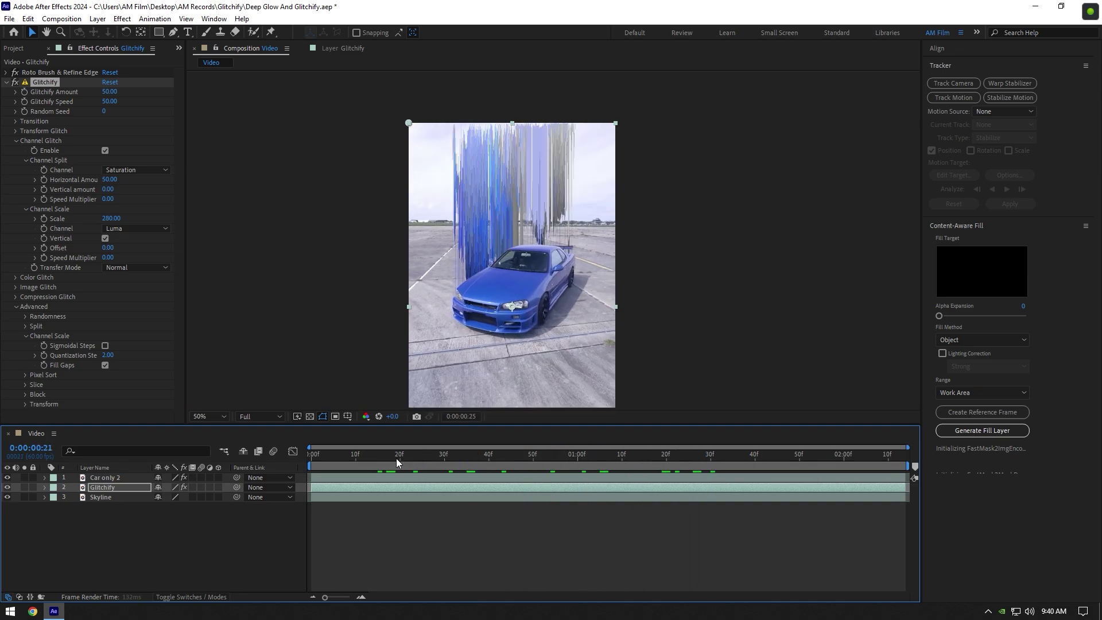
# Keyframe Glitchify Amount at 0 on the first frame and 36 at 1:15.
pyautogui.click(109, 92)
pyautogui.write('0')
pyautogui.press('Return')
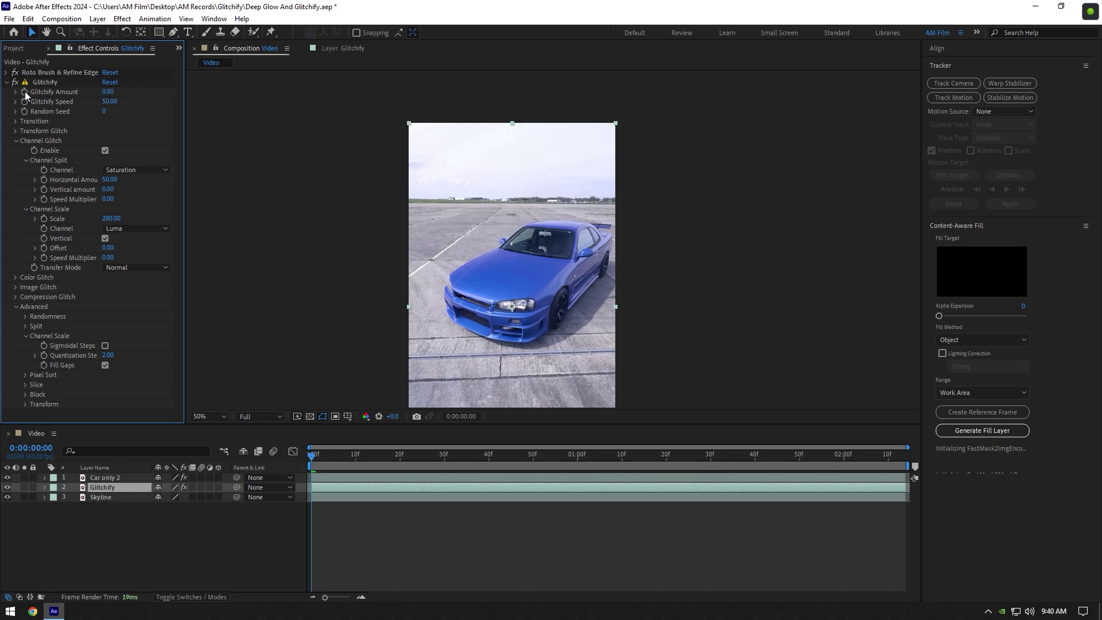
pyautogui.click(25, 91)
pyautogui.click(320, 454)
pyautogui.moveTo(355, 460); pyautogui.dragTo(645, 465)
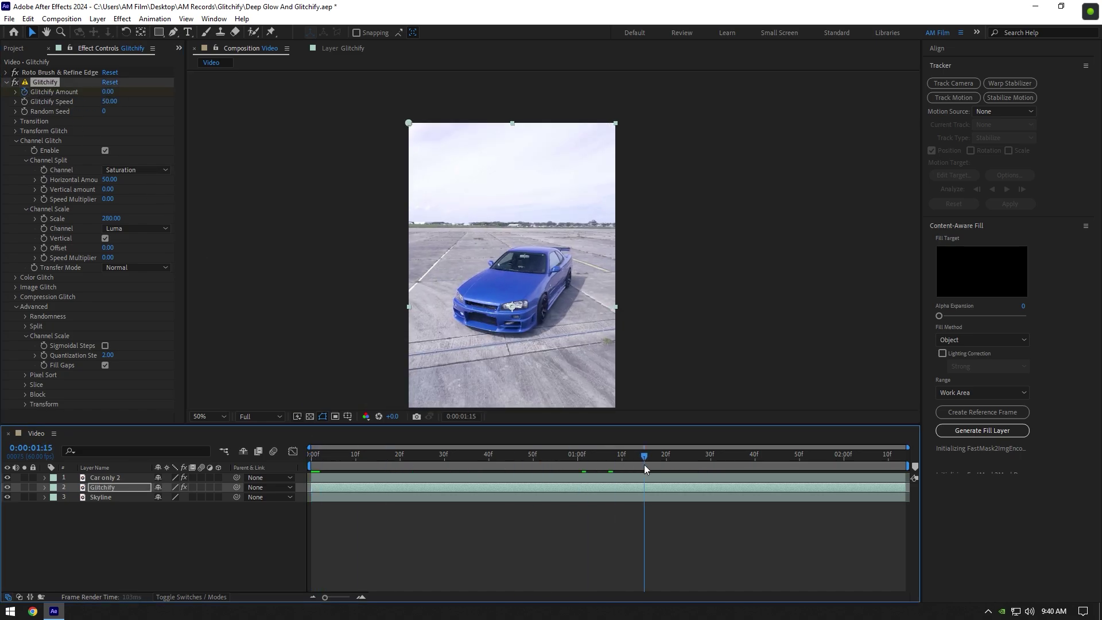
pyautogui.moveTo(108, 92); pyautogui.dragTo(127, 91)
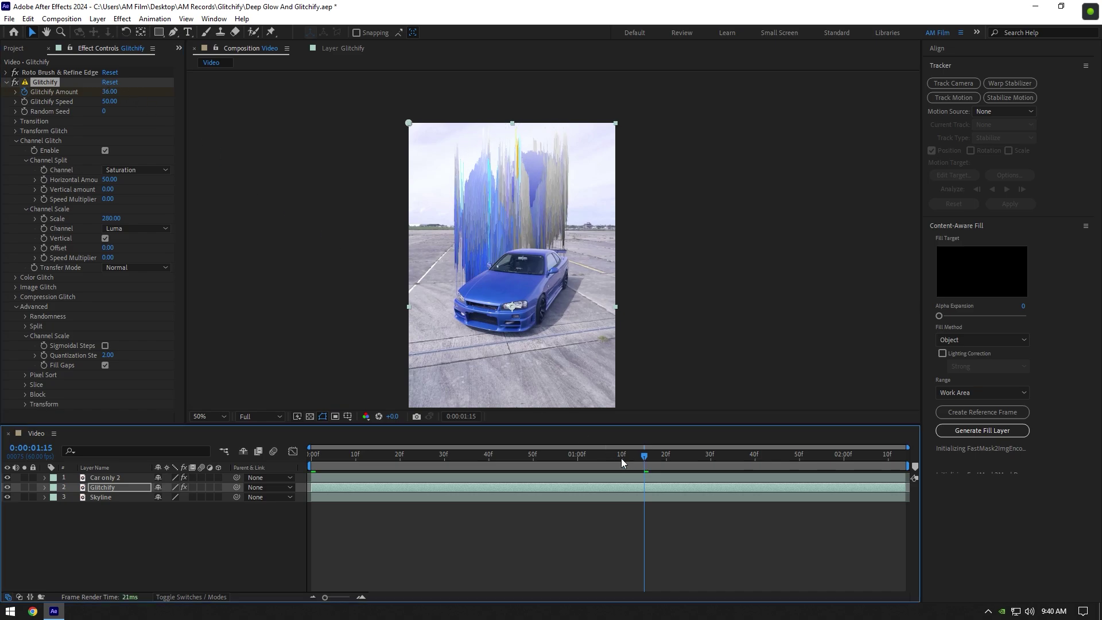
# Preview the glitch animation from the start, then switch Fill Gaps off.
pyautogui.moveTo(621, 458); pyautogui.dragTo(276, 448)
pyautogui.press('space')
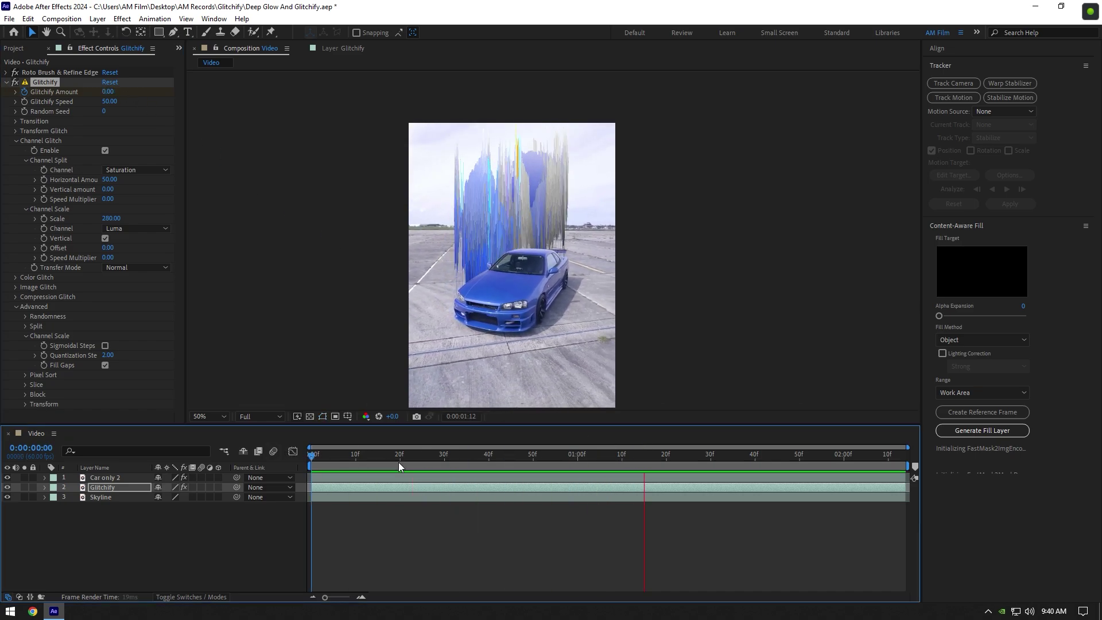
pyautogui.press('space')
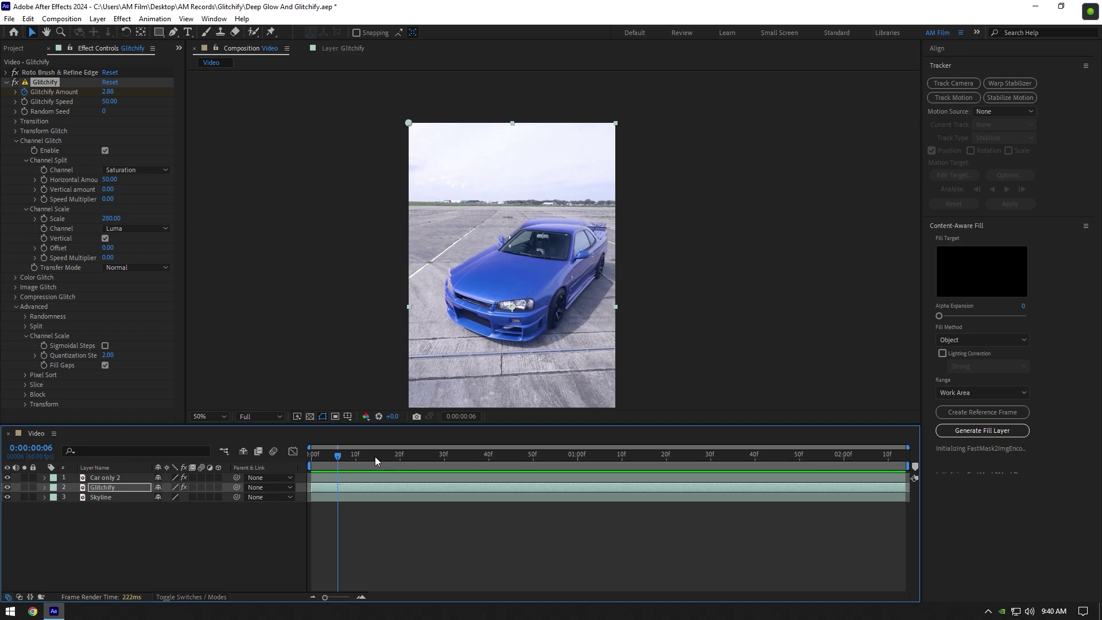
pyautogui.moveTo(375, 457); pyautogui.dragTo(525, 458)
pyautogui.click(106, 365)
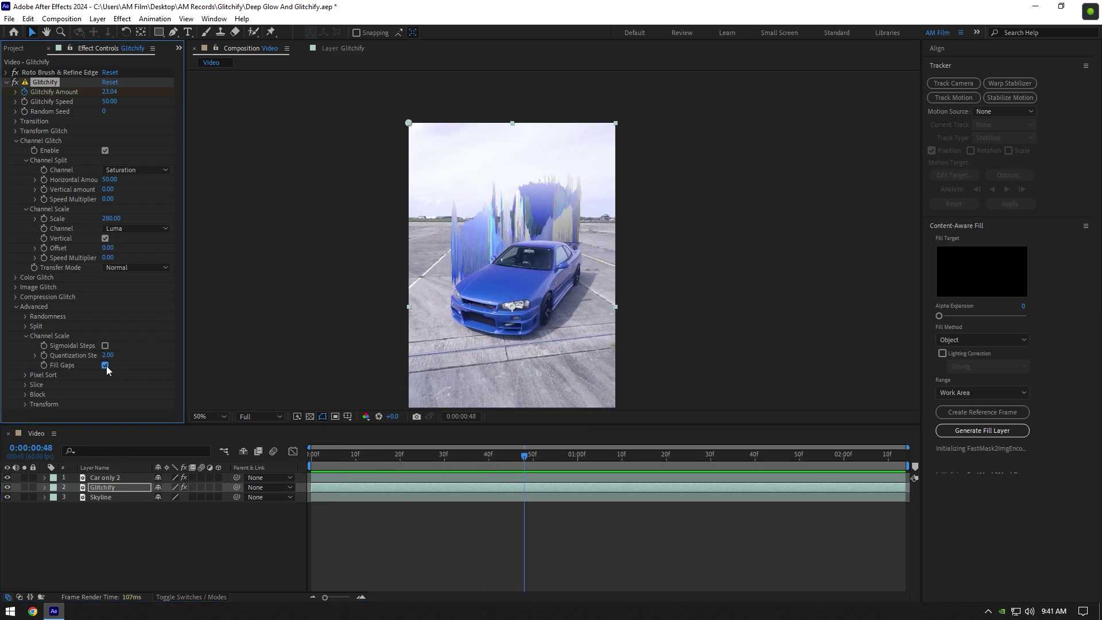
# Apply Deep Glow to the Glitchify layer and lower its Exposure.
pyautogui.click(489, 456)
pyautogui.press('space')
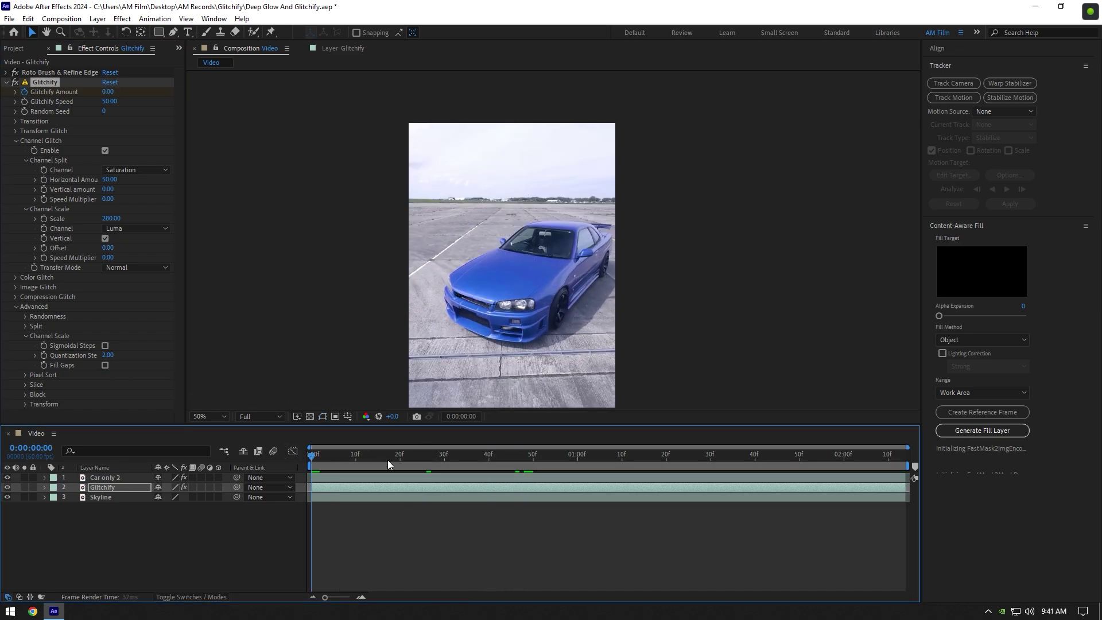
pyautogui.hotkey('ctrl', 'space')
pyautogui.write('deep')
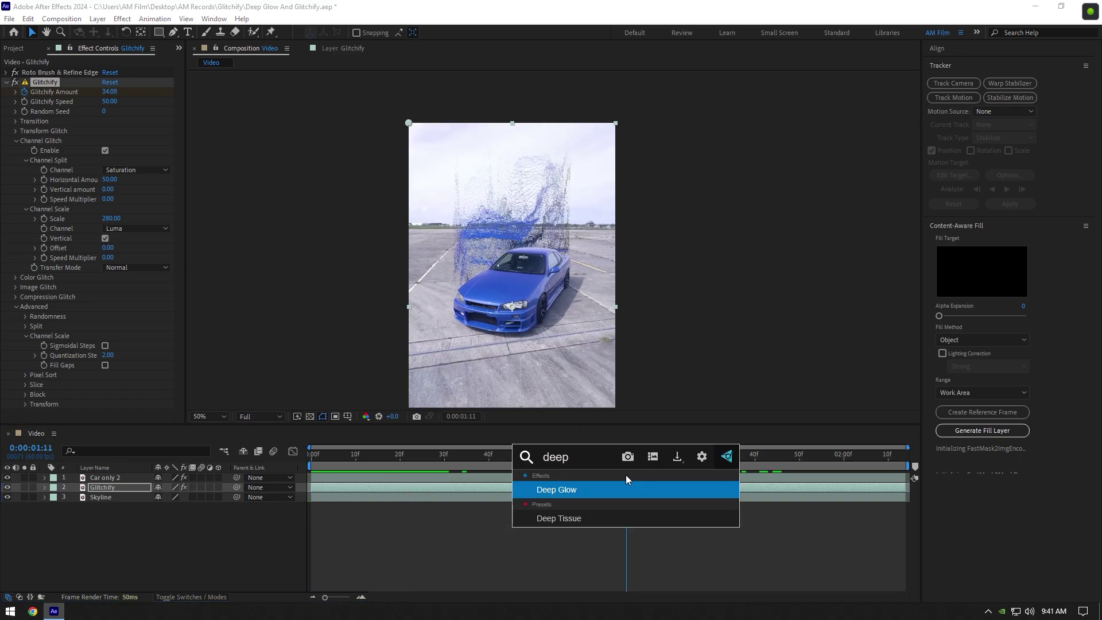
pyautogui.press('Return')
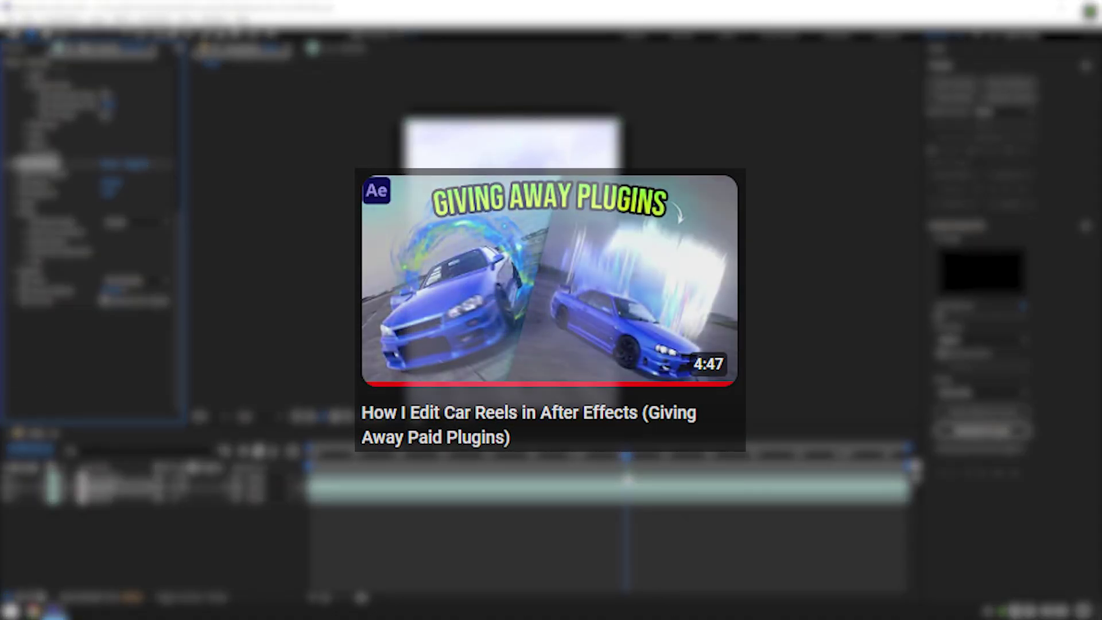
pyautogui.moveTo(108, 192)
pyautogui.mouseDown()
pyautogui.moveTo(86, 194)
pyautogui.moveTo(95, 184)
pyautogui.mouseUp()
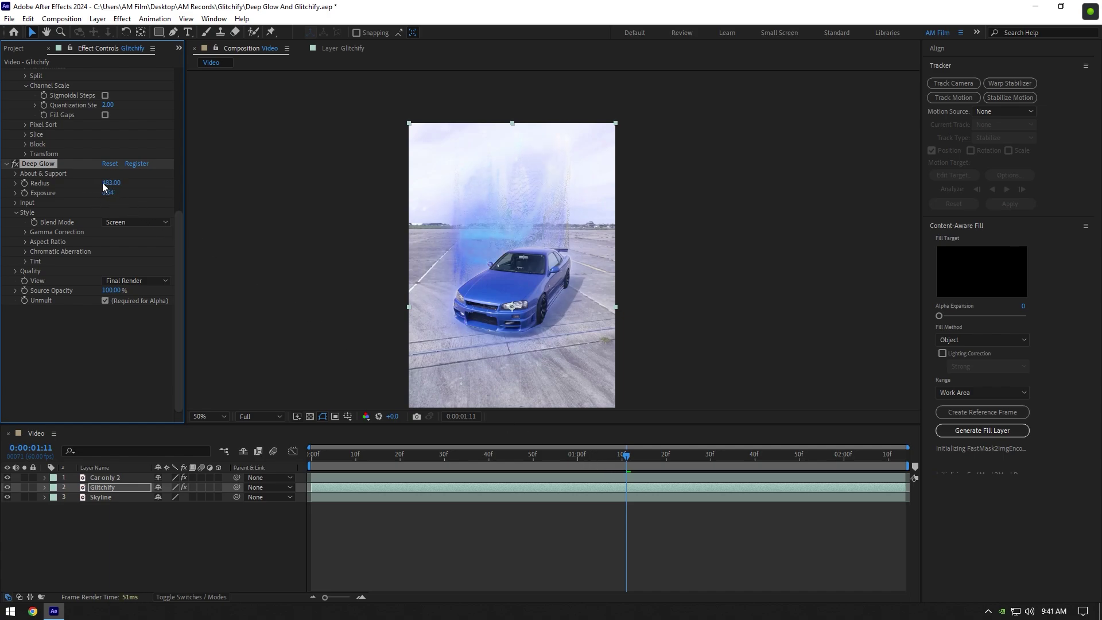
# Enable Deep Glow's Chromatic Aberration and raise its Amount.
pyautogui.click(25, 251)
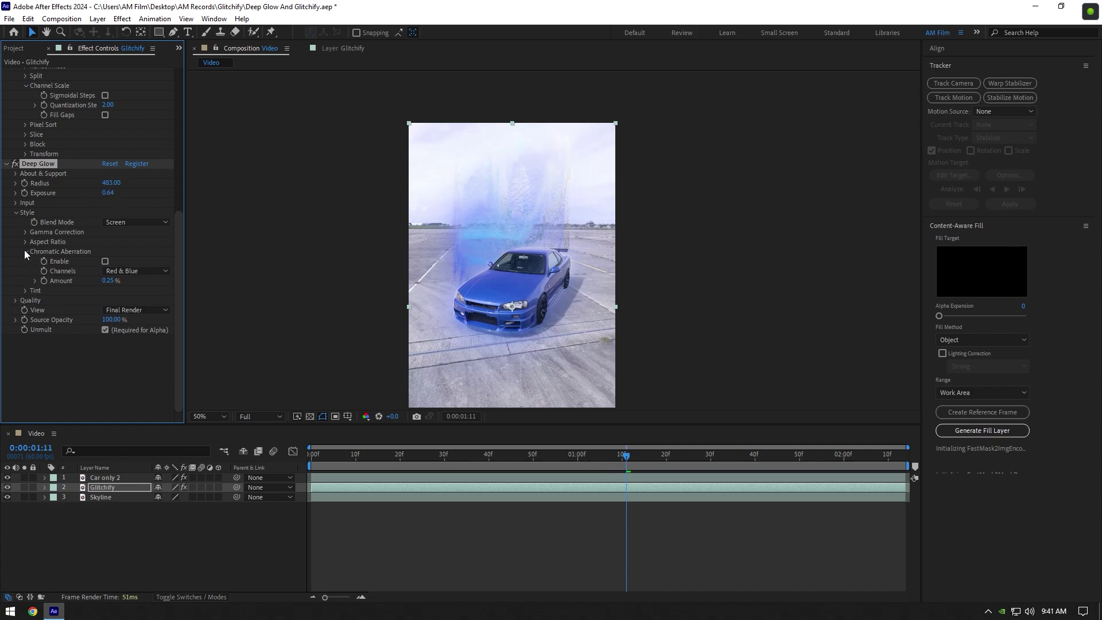
pyautogui.click(106, 262)
pyautogui.moveTo(110, 281); pyautogui.dragTo(143, 275)
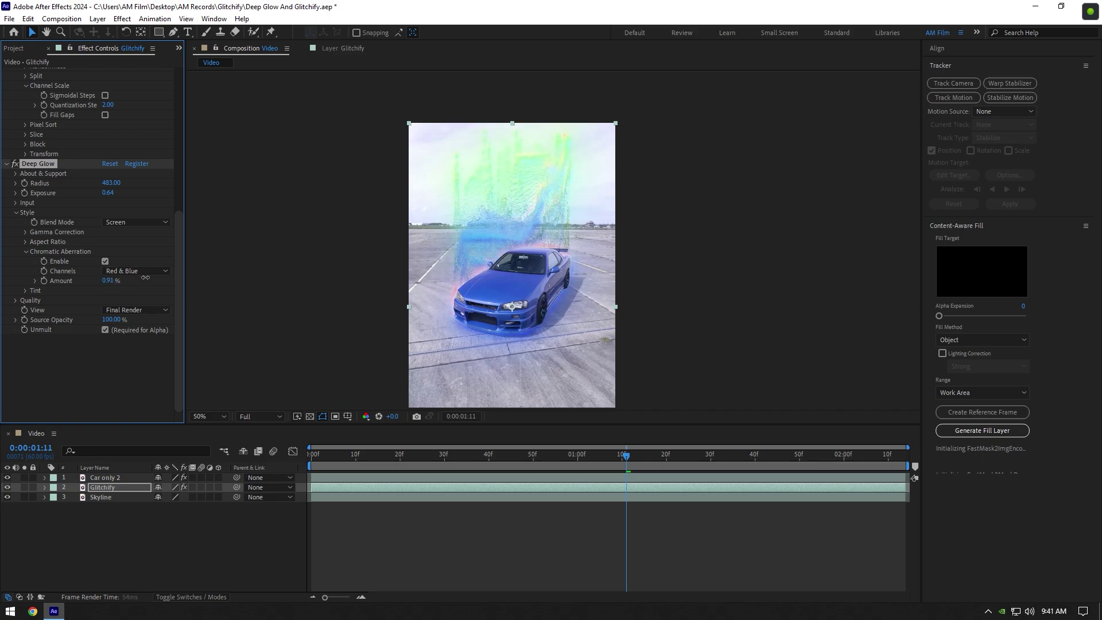
# Turn on the Deep Glow Tint with a yellow colour in Soft Light mode.
pyautogui.click(28, 290)
pyautogui.click(106, 300)
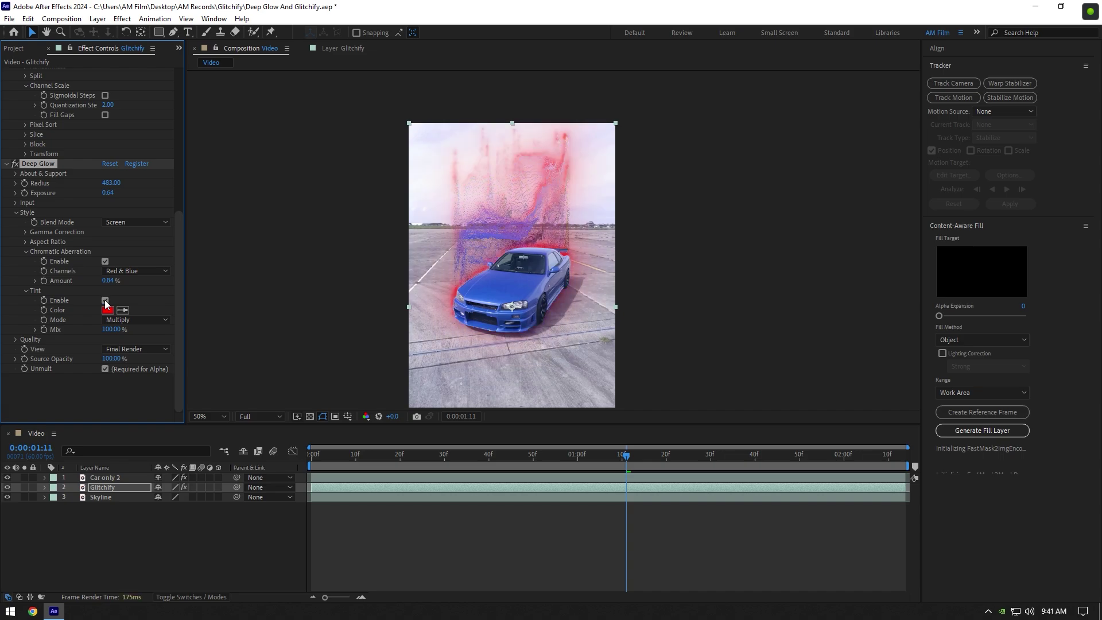
pyautogui.click(110, 315)
pyautogui.moveTo(229, 371)
pyautogui.mouseDown()
pyautogui.moveTo(230, 326)
pyautogui.moveTo(229, 347)
pyautogui.mouseUp()
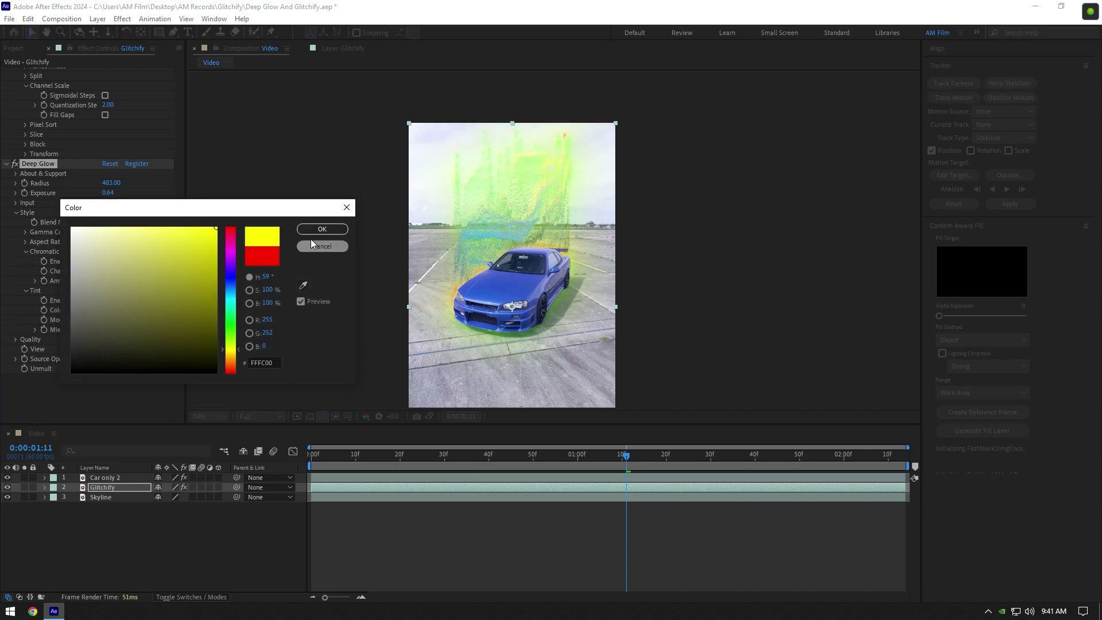
pyautogui.press('Return')
pyautogui.click(121, 319)
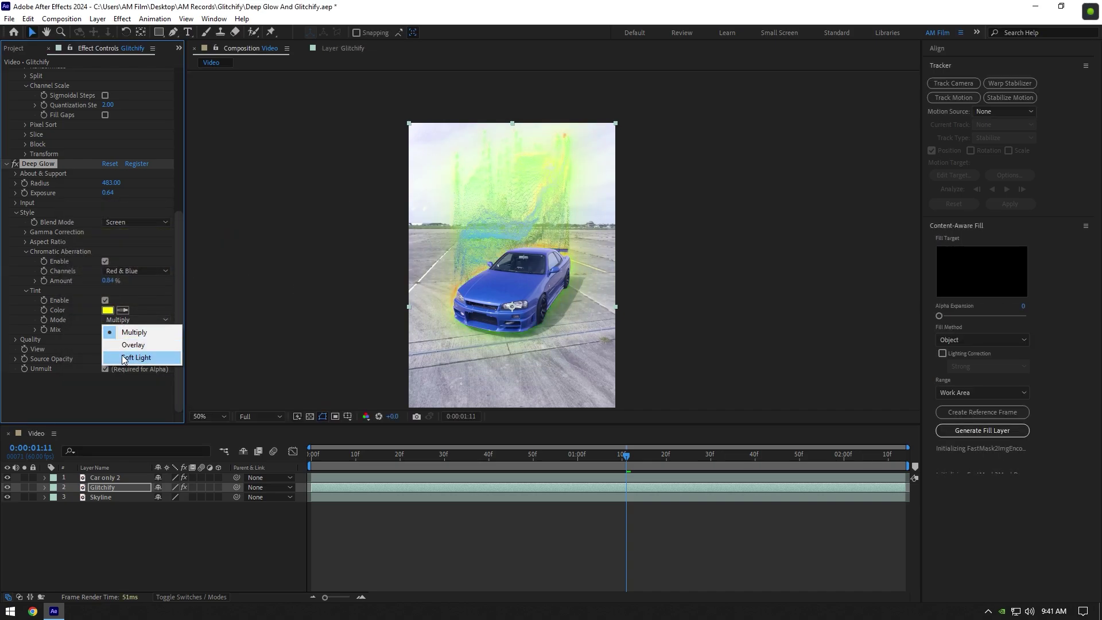
pyautogui.click(149, 356)
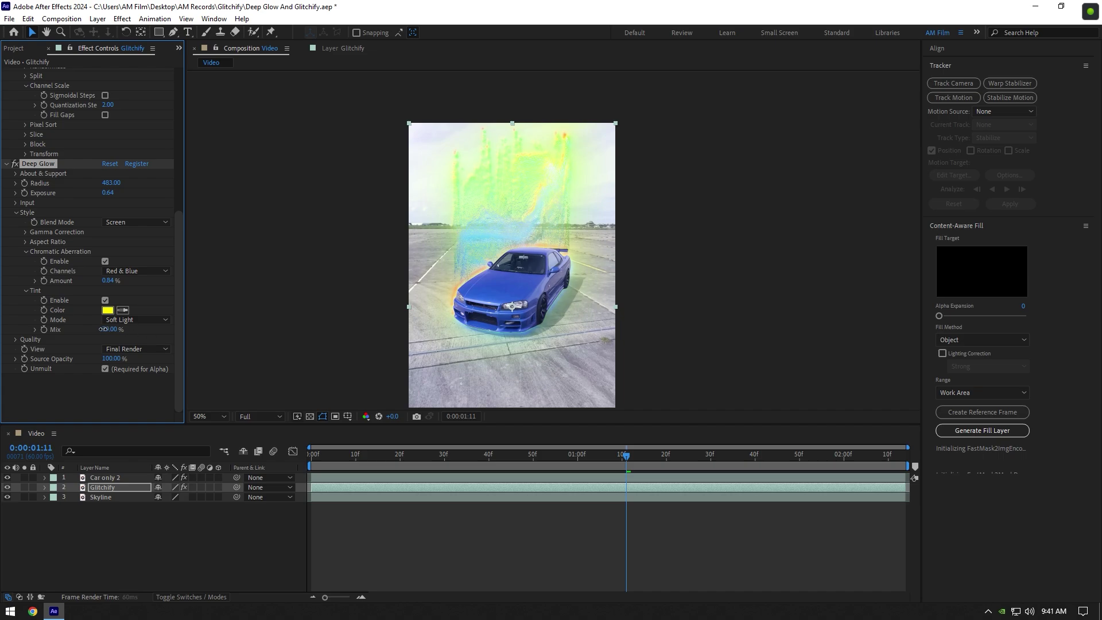